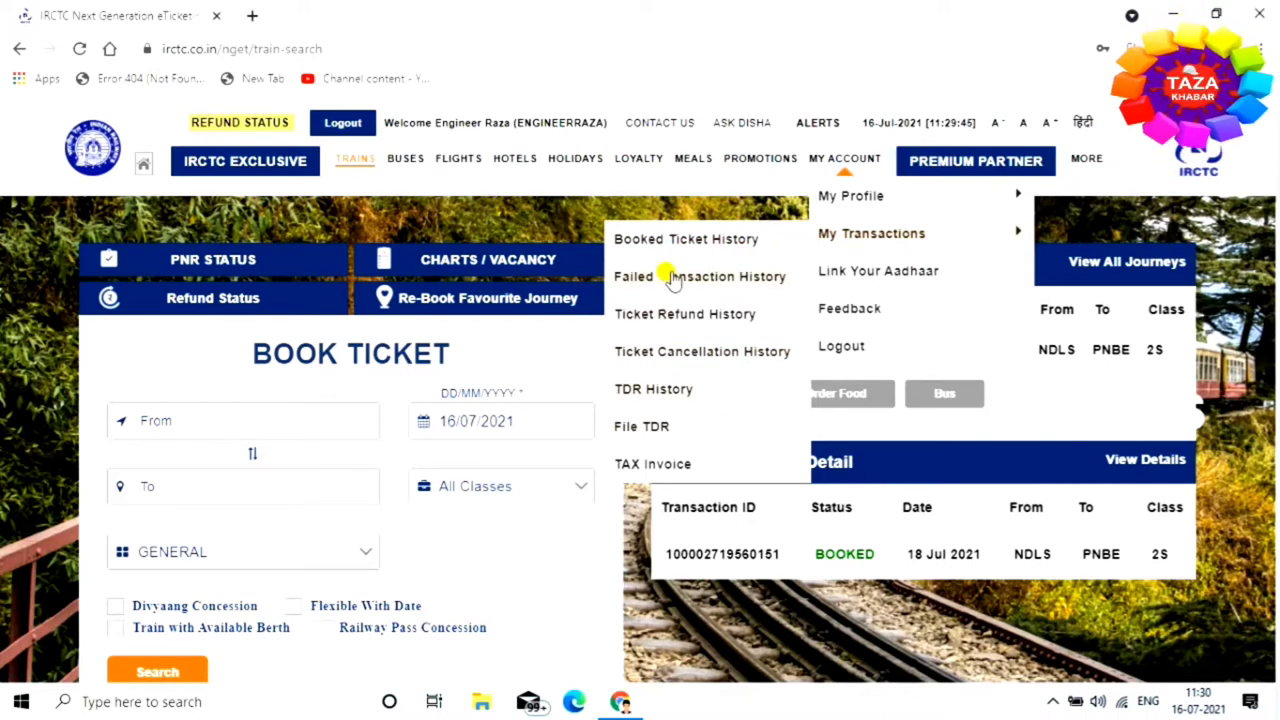
# Open the booked ticket history and expand the SAMPOORN K SPL booking from New Delhi to Patna to review its details
pyautogui.click(752, 243)
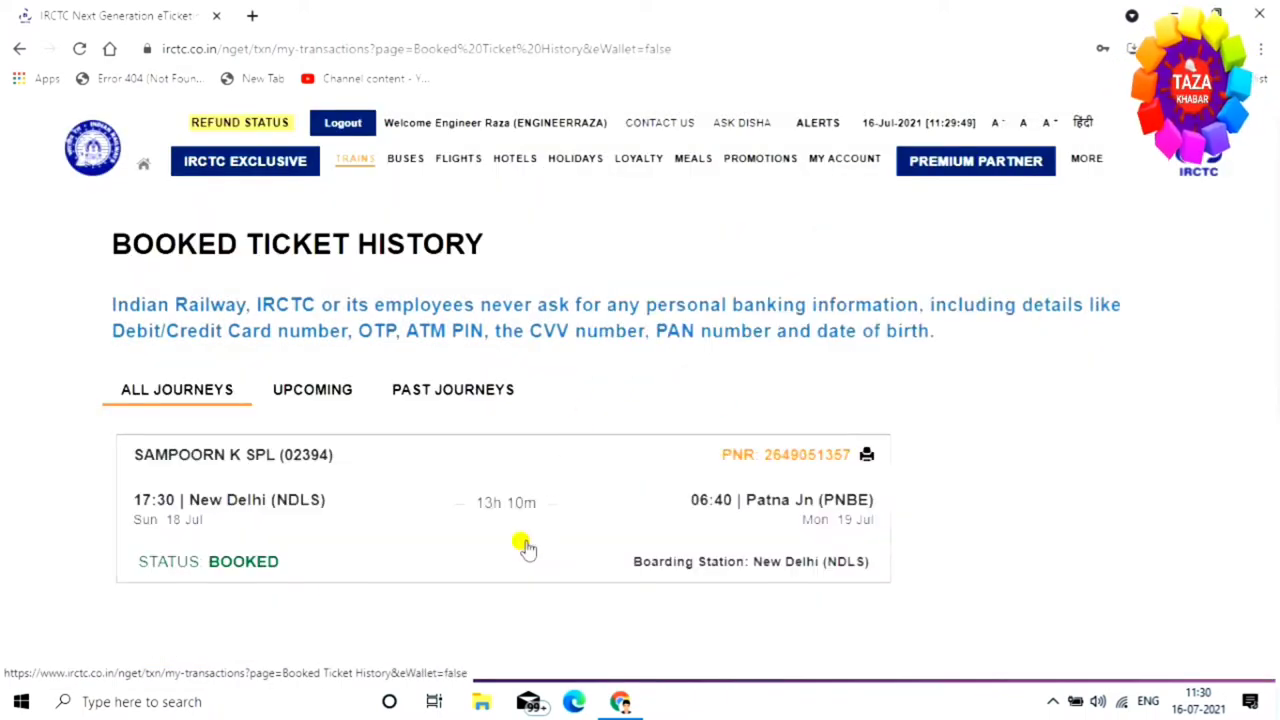
pyautogui.scroll(-2, 343, 554)
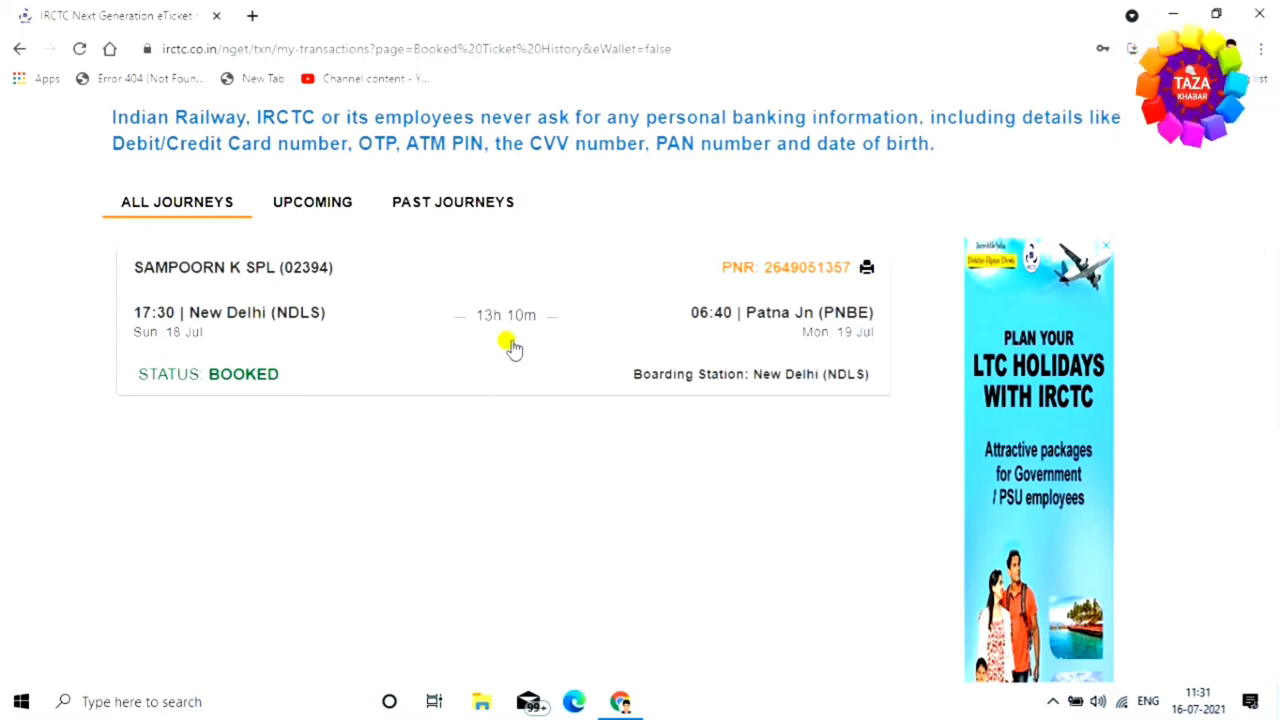
pyautogui.click(245, 385)
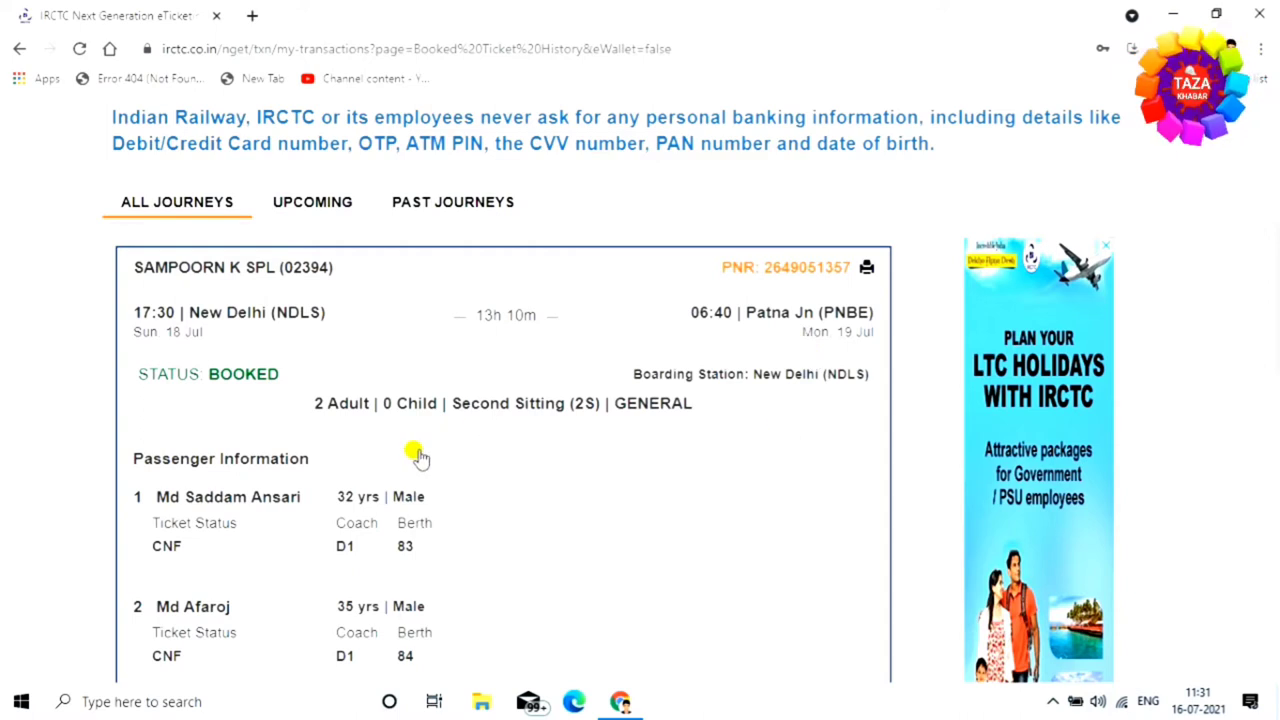
pyautogui.scroll(-1, 552, 466)
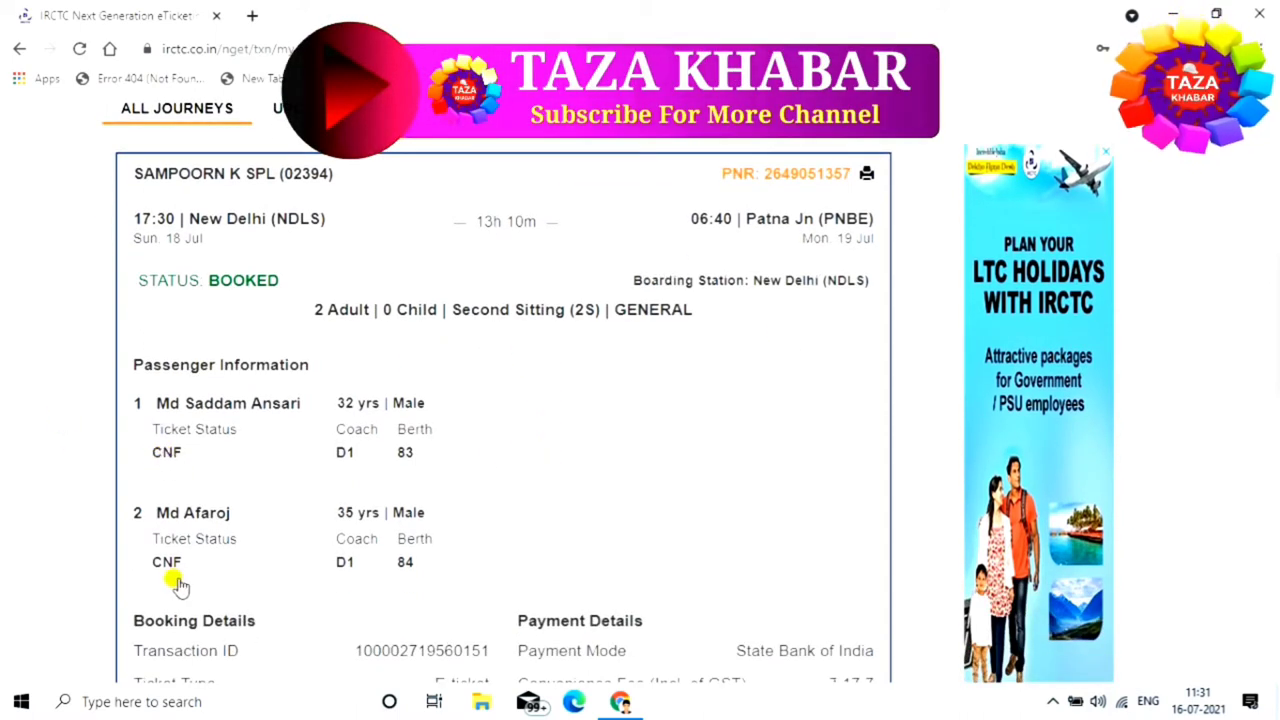
pyautogui.scroll(-1, 423, 529)
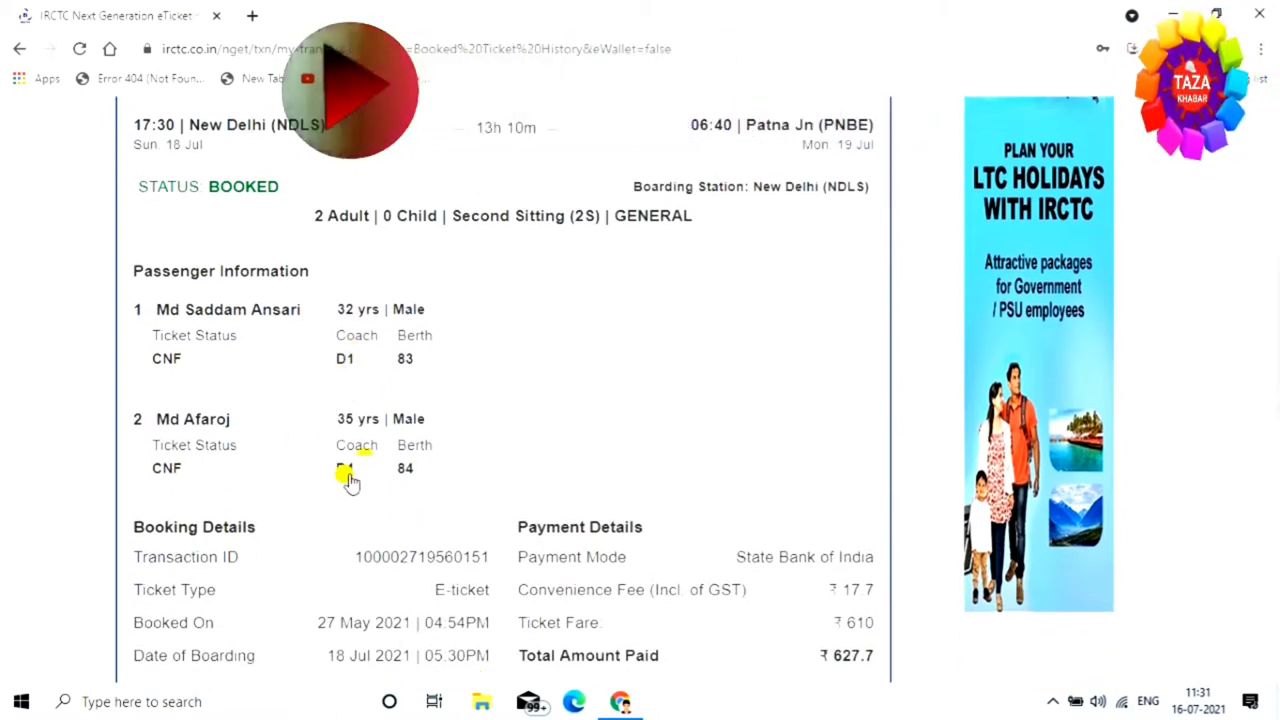
pyautogui.scroll(-2, 428, 456)
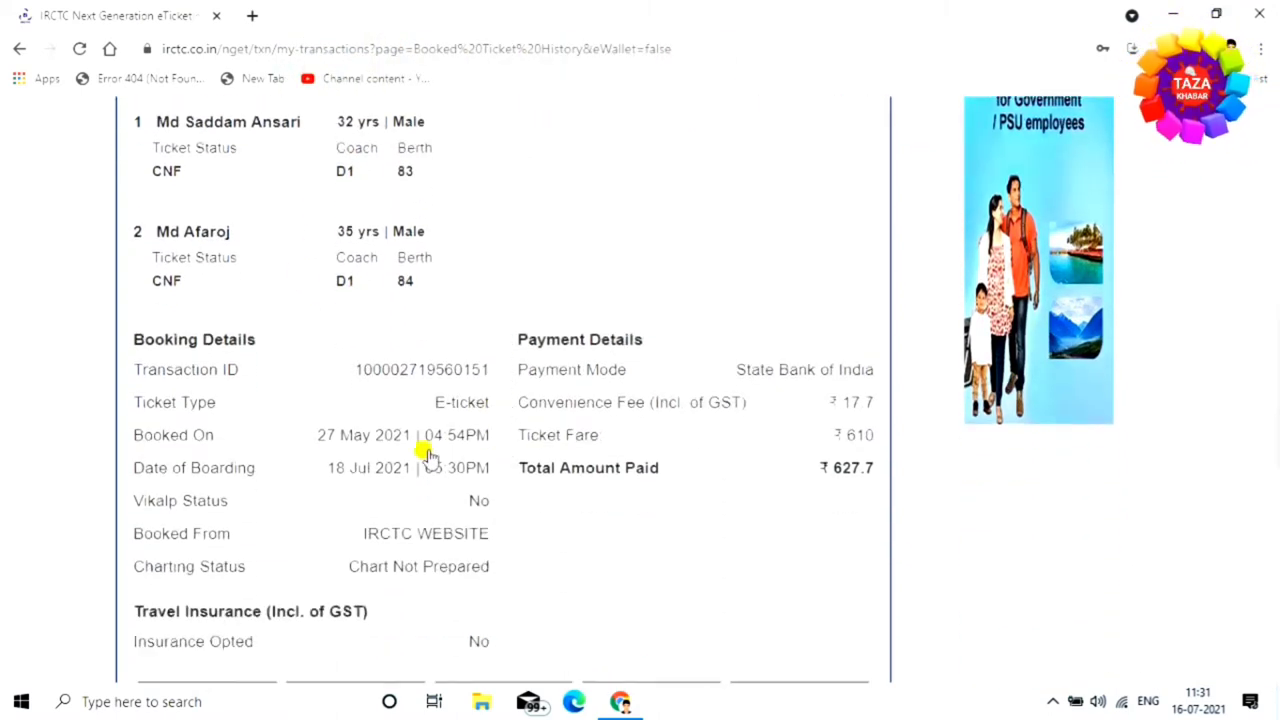
pyautogui.scroll(-2, 585, 406)
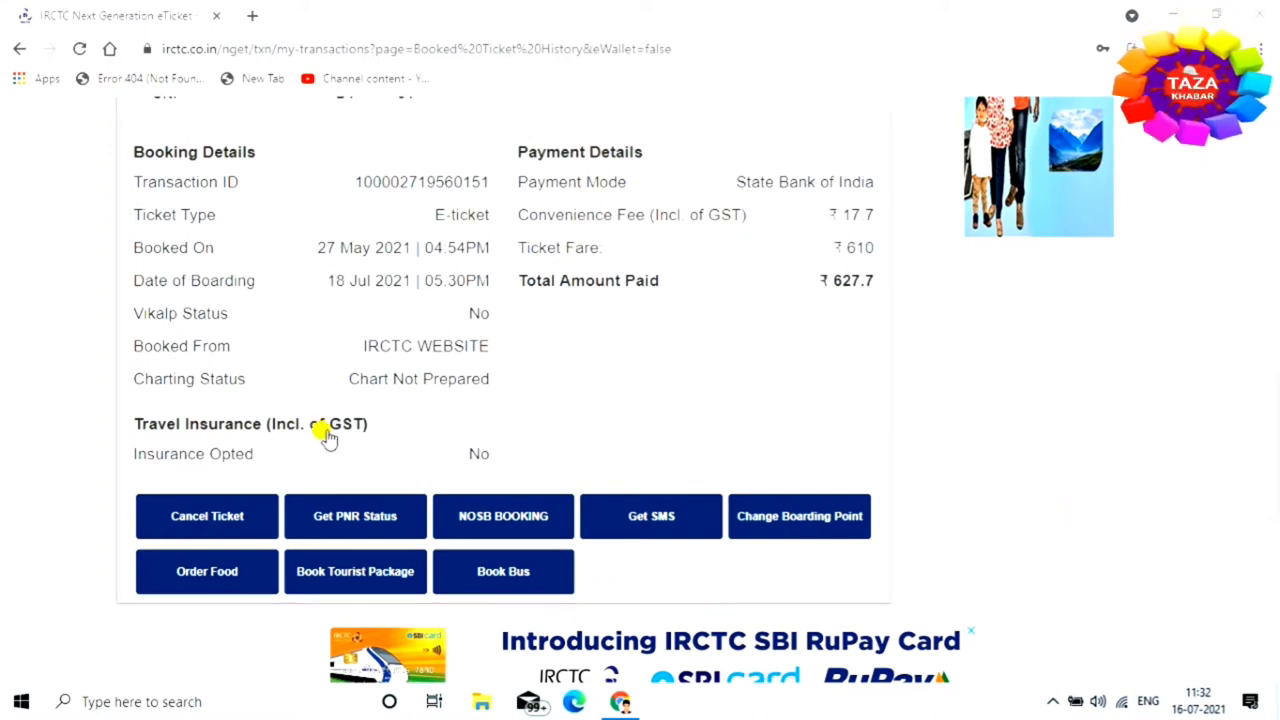
# Start cancelling the SAMPOORN K SPL ticket, accept the banking-information notice and select both passengers for cancellation
pyautogui.click(222, 527)
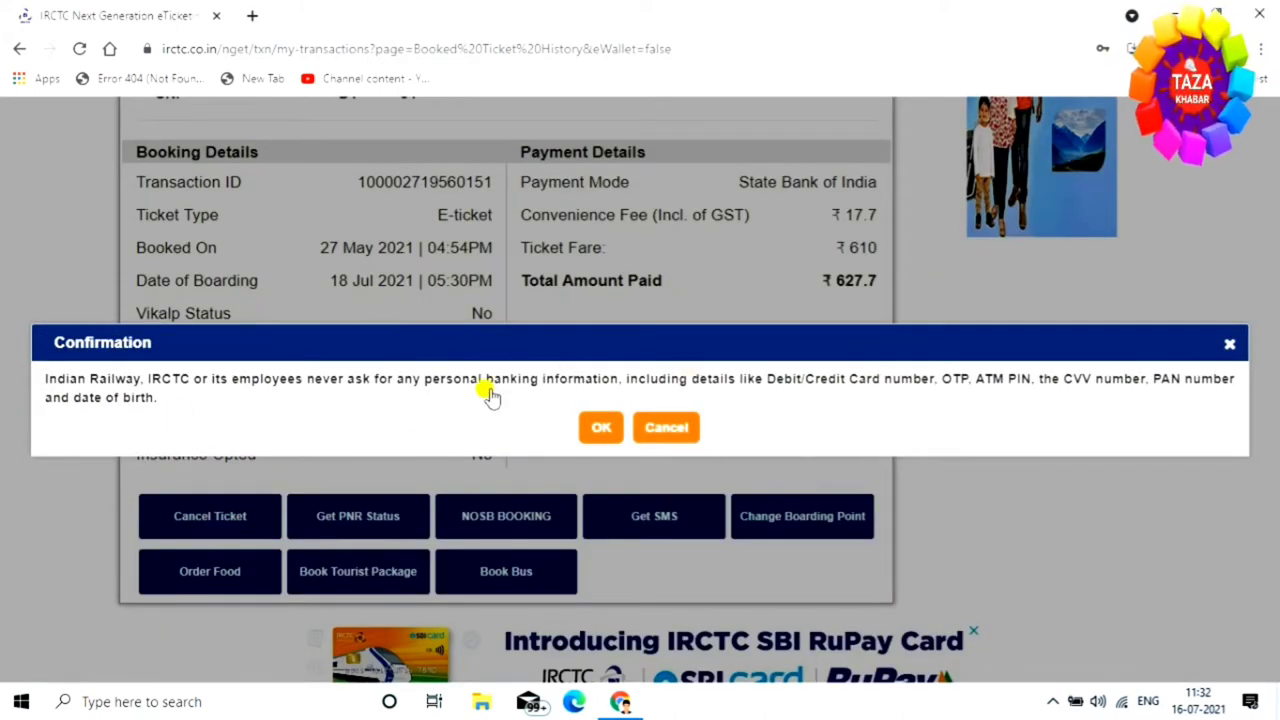
pyautogui.click(600, 428)
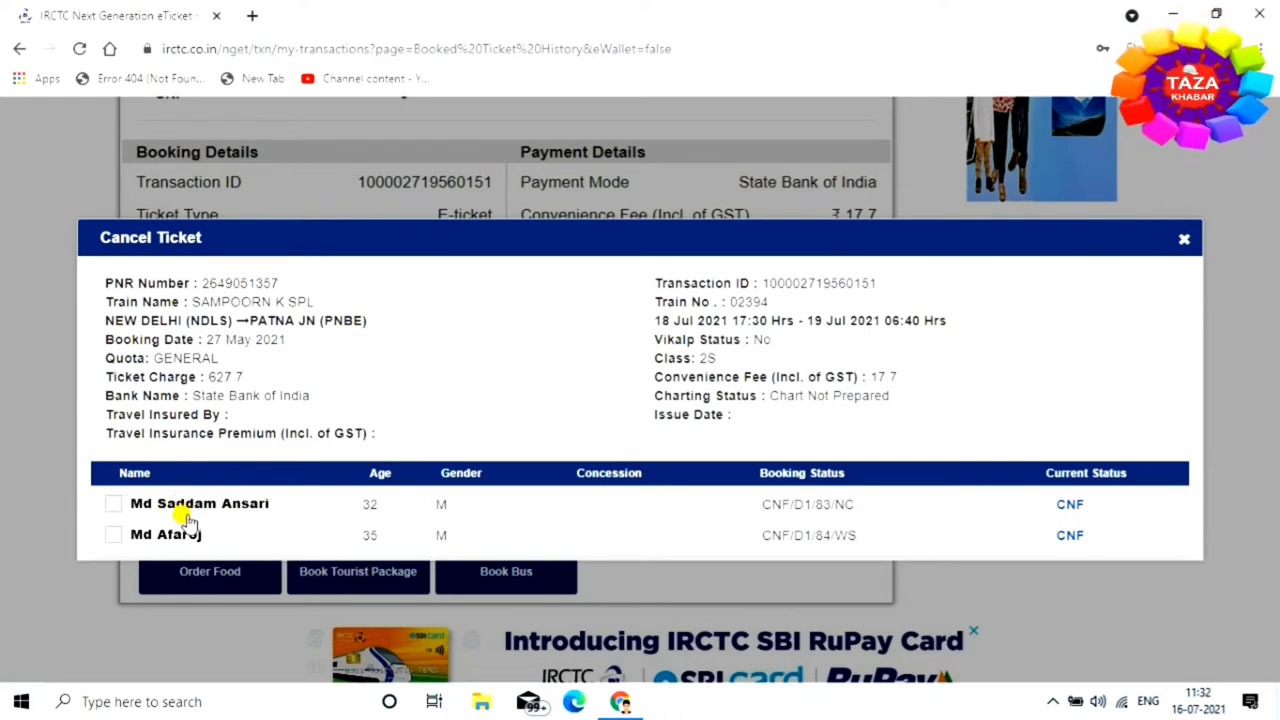
pyautogui.click(112, 512)
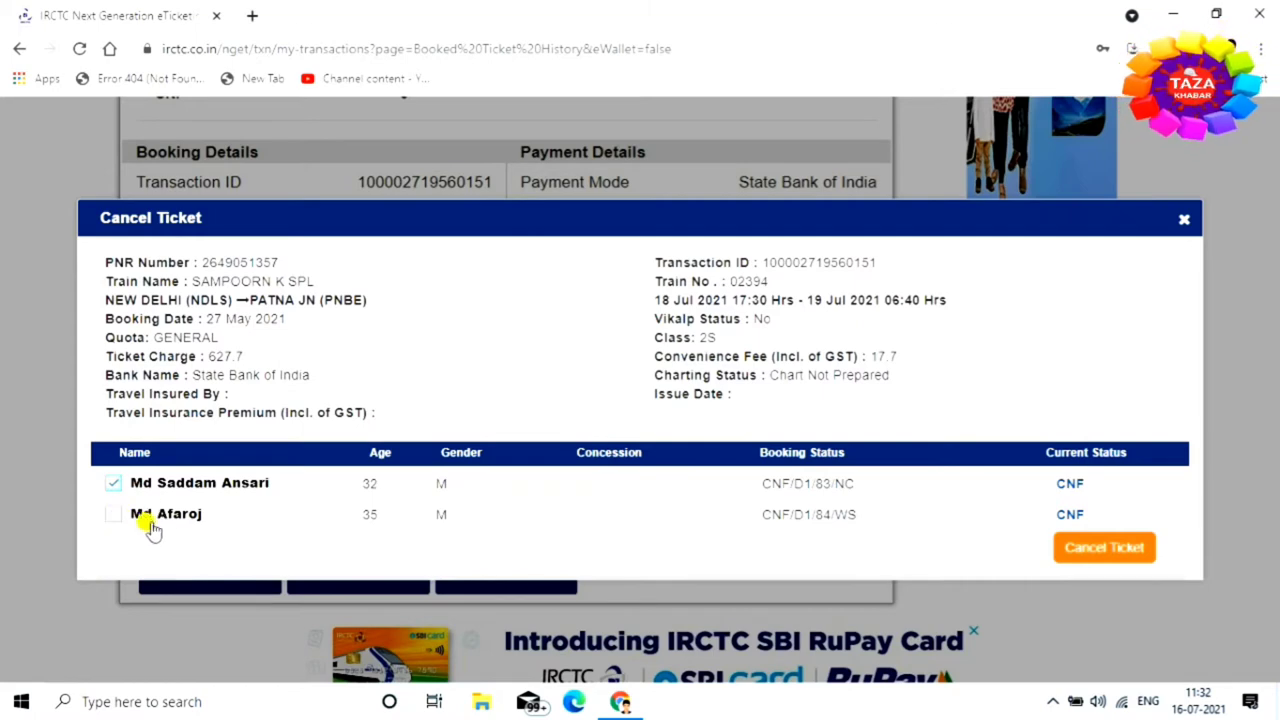
pyautogui.click(112, 519)
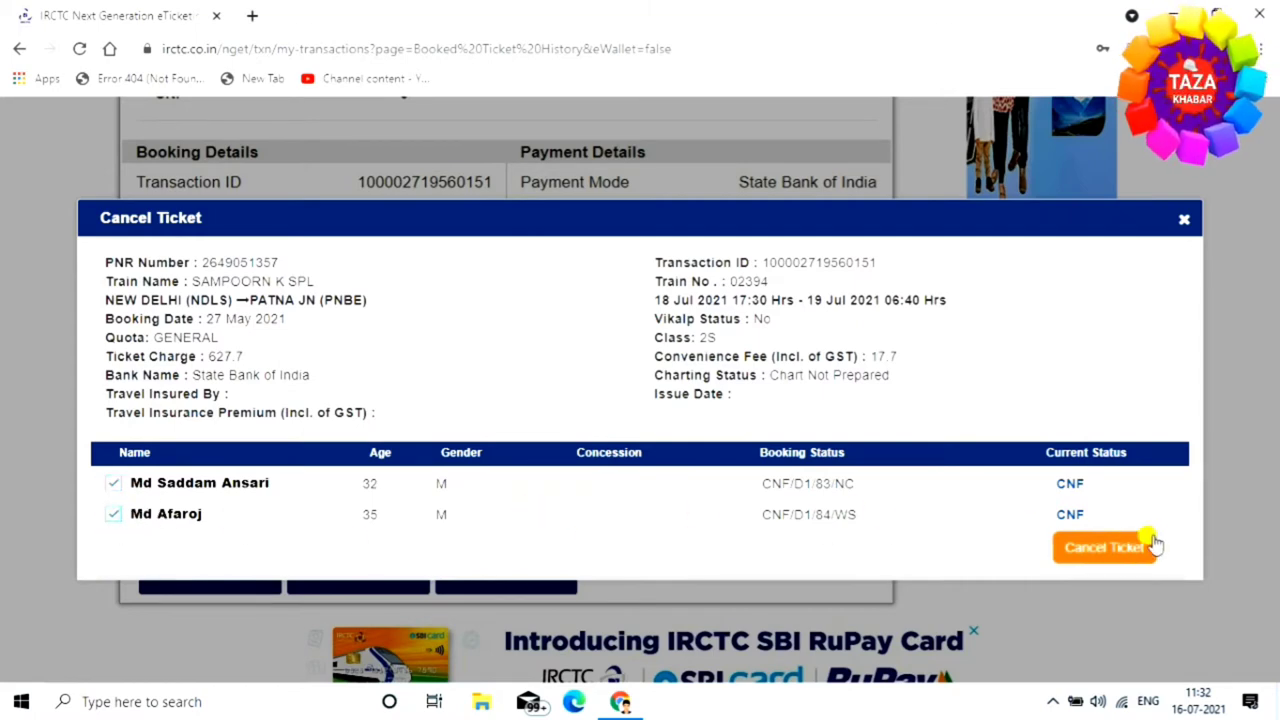
pyautogui.click(113, 515)
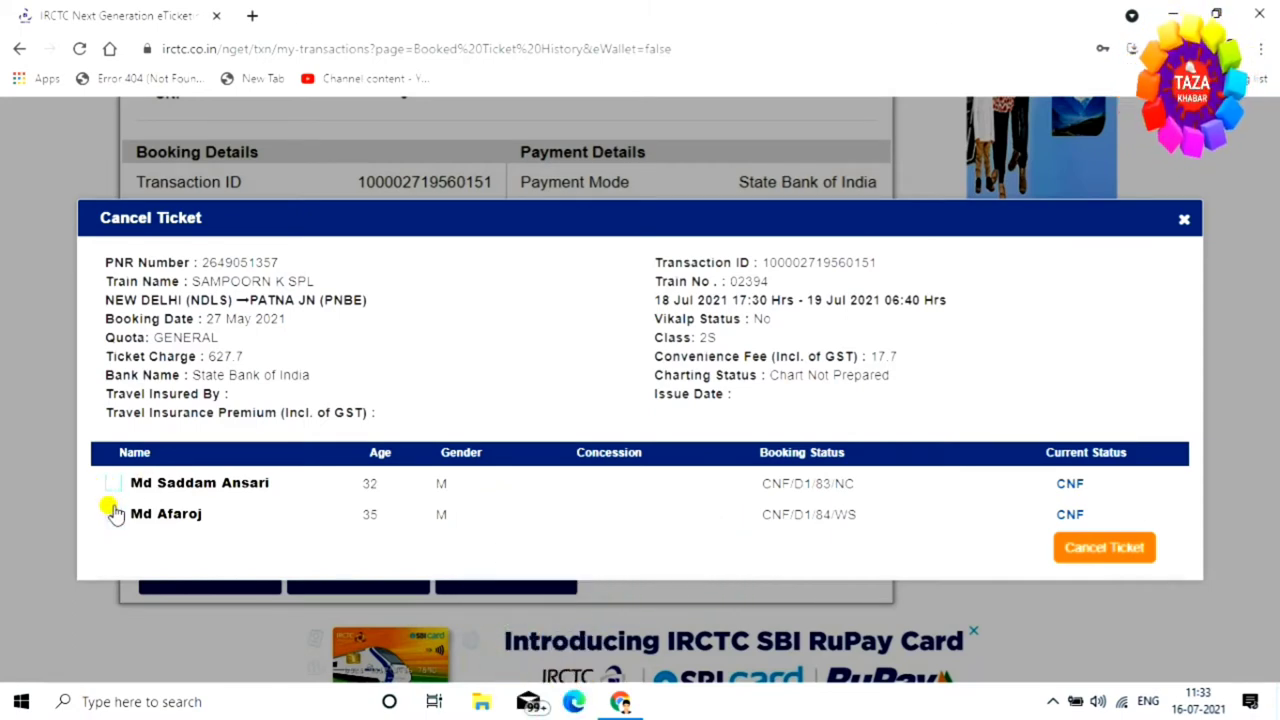
pyautogui.click(113, 513)
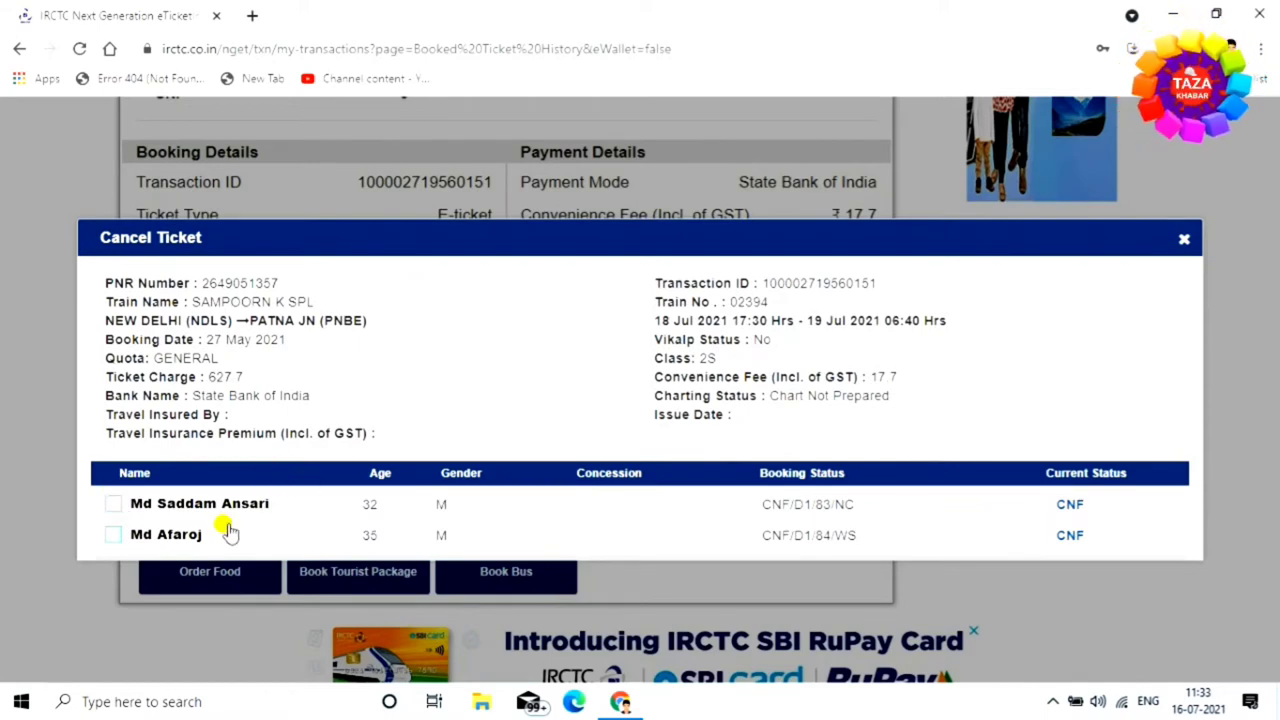
pyautogui.click(111, 510)
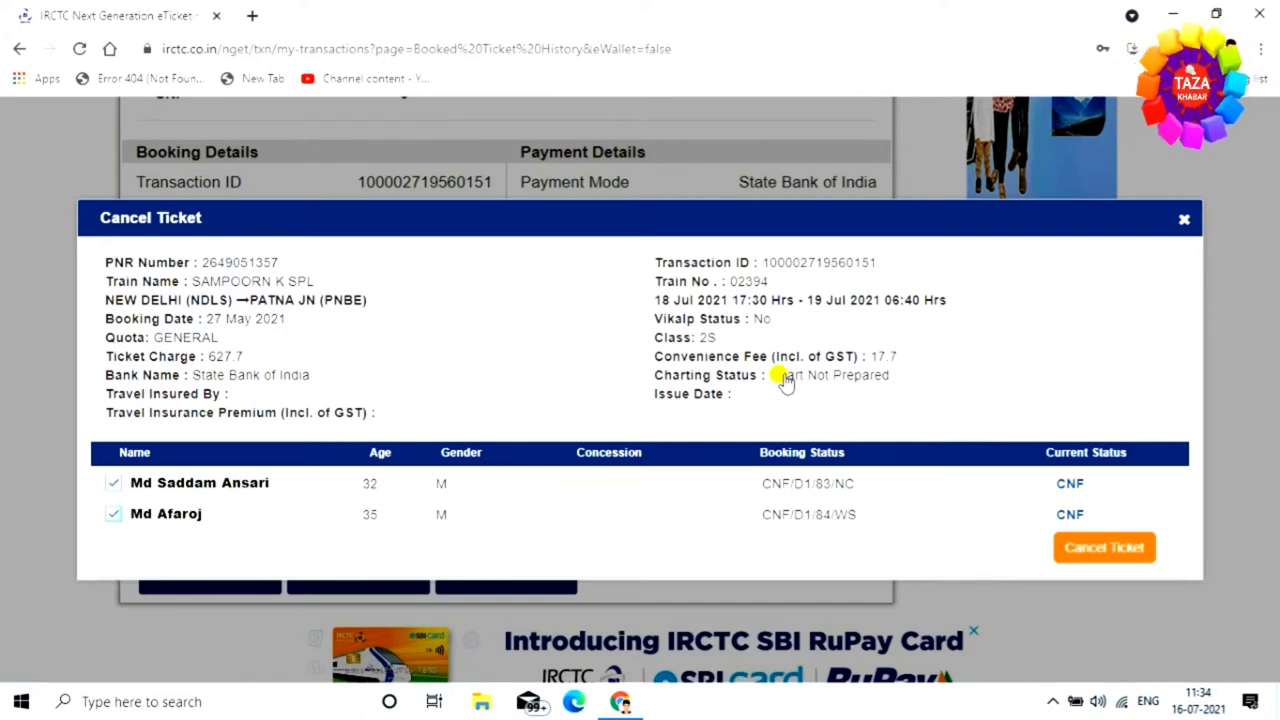
# Submit and confirm the cancellation request for both passengers, and open the English cancellation receipt
pyautogui.click(1108, 558)
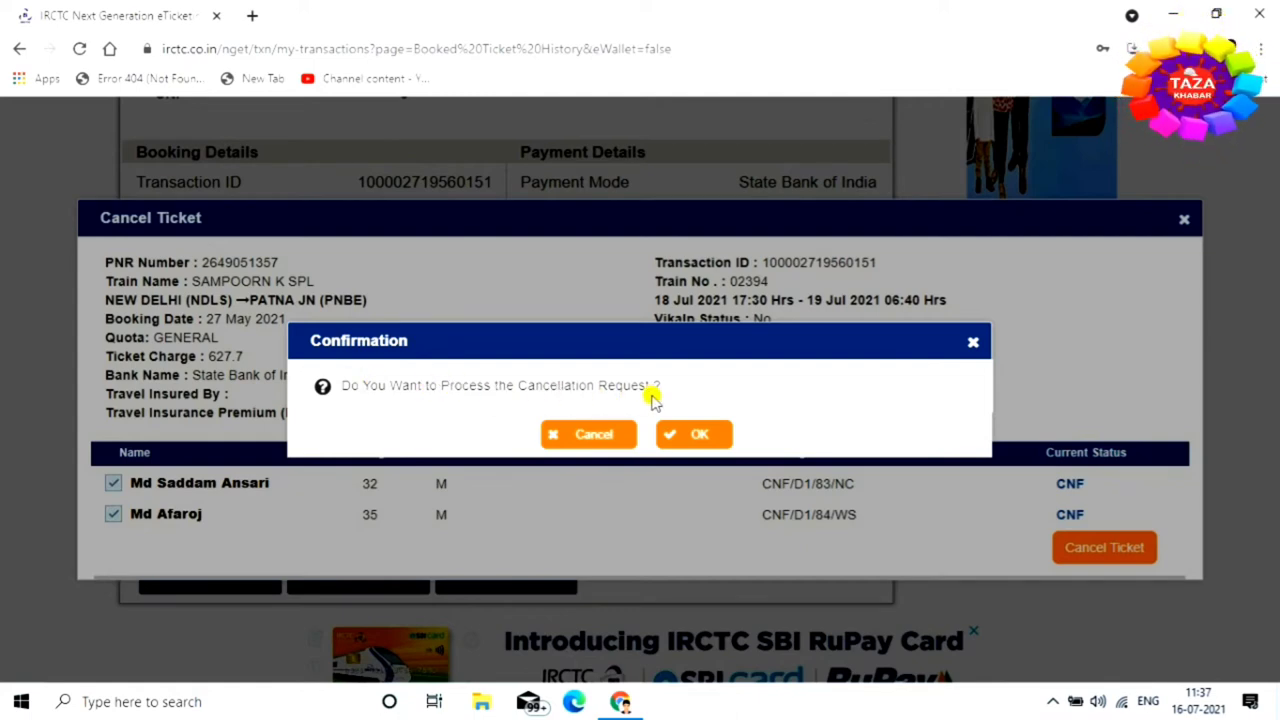
pyautogui.click(694, 434)
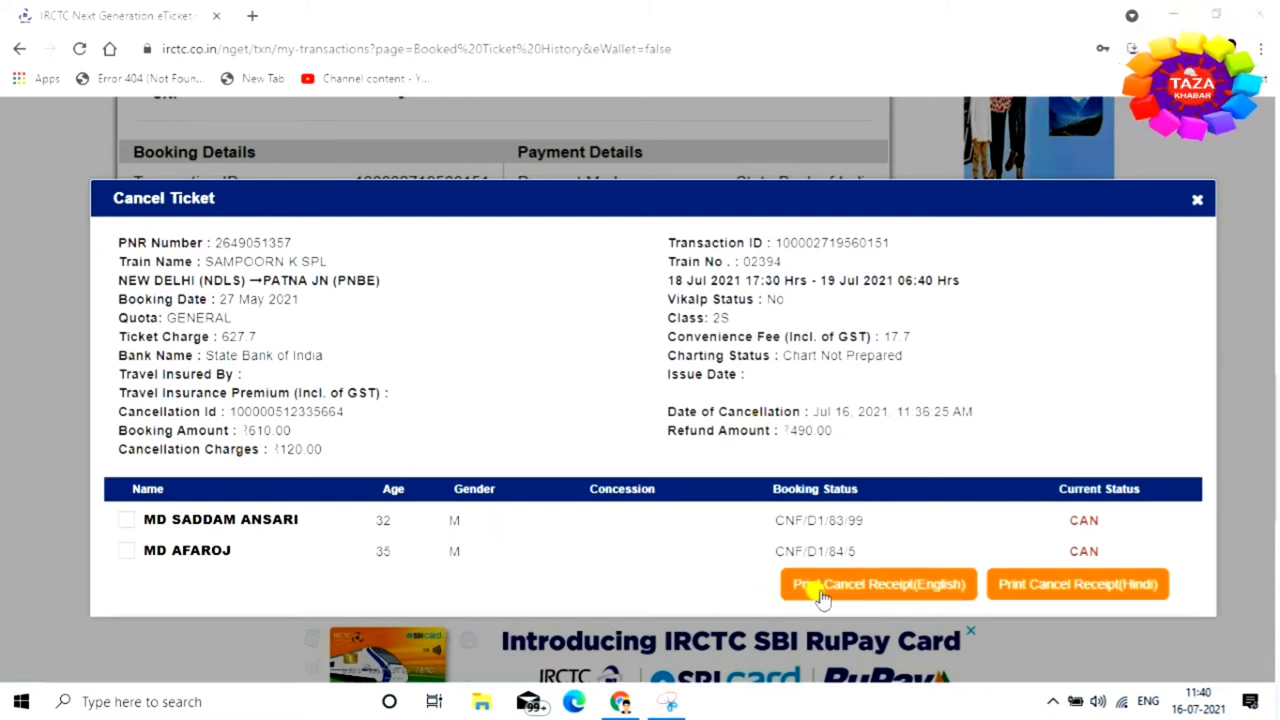
pyautogui.click(897, 592)
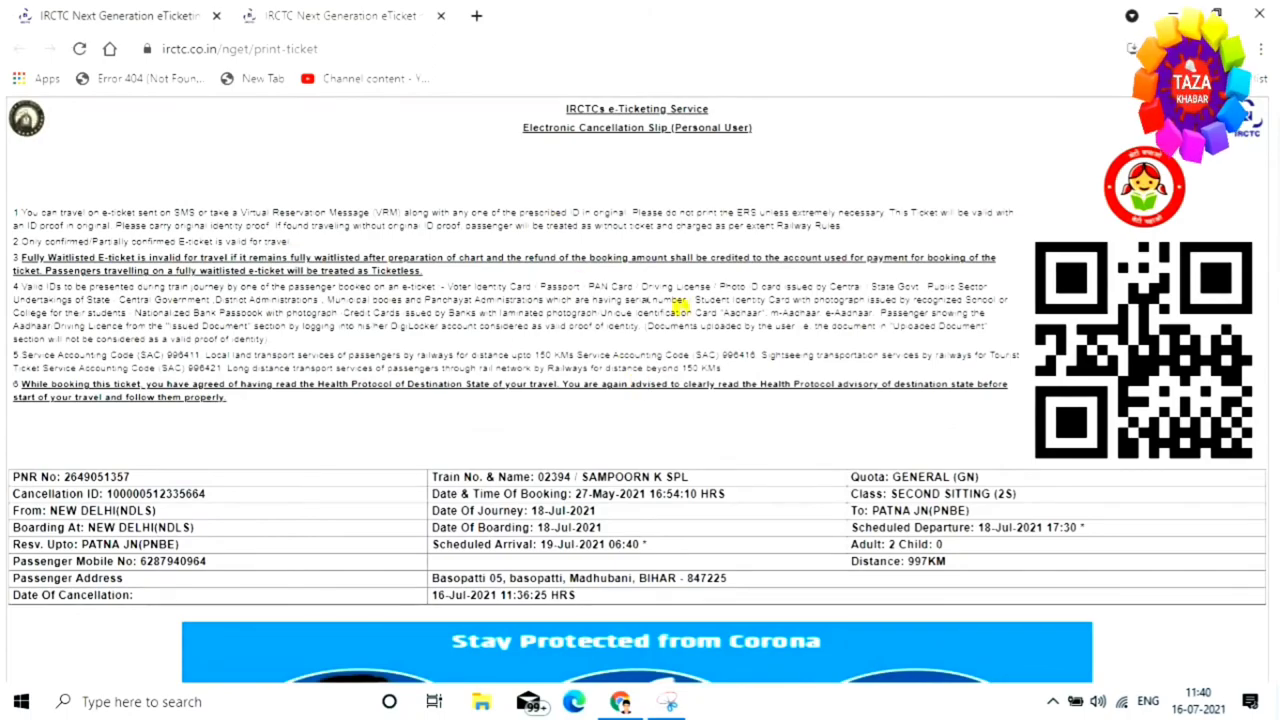
# Read through the electronic cancellation slip, examining its journey data, fare details, passenger details and important notes
pyautogui.scroll(-2, 713, 325)
pyautogui.scroll(-5, 713, 325)
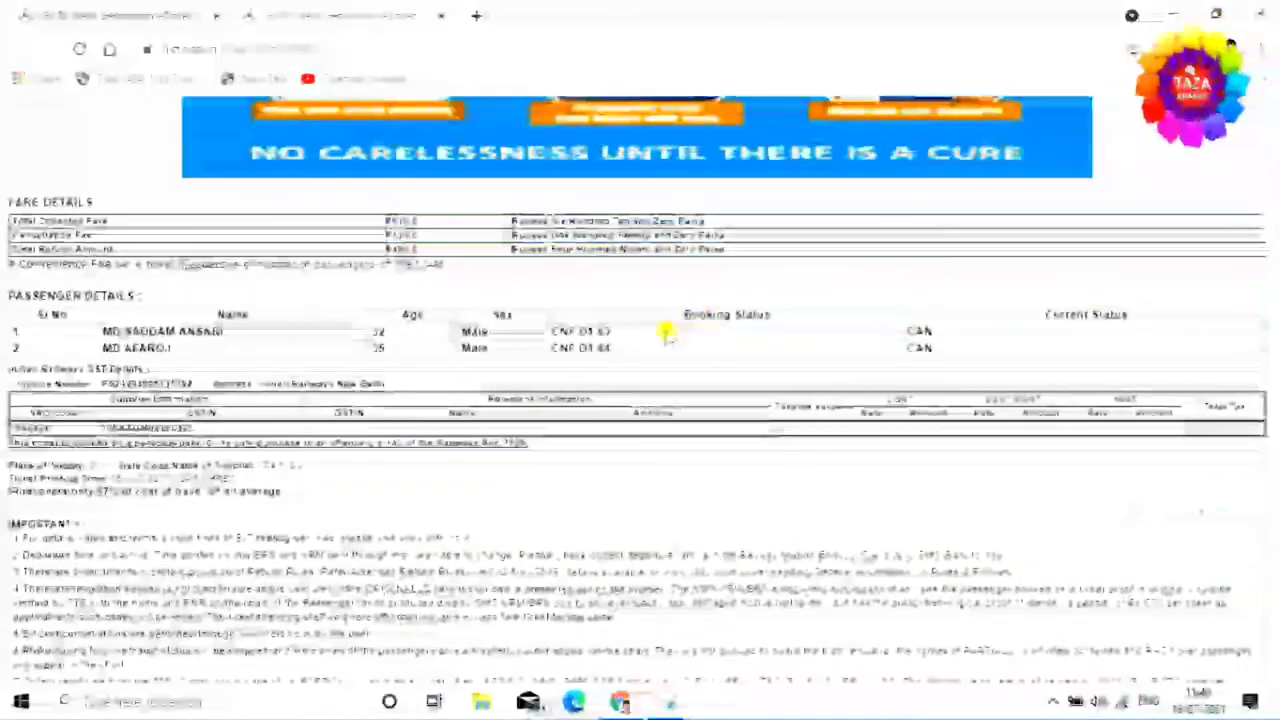
pyautogui.scroll(-4, 680, 366)
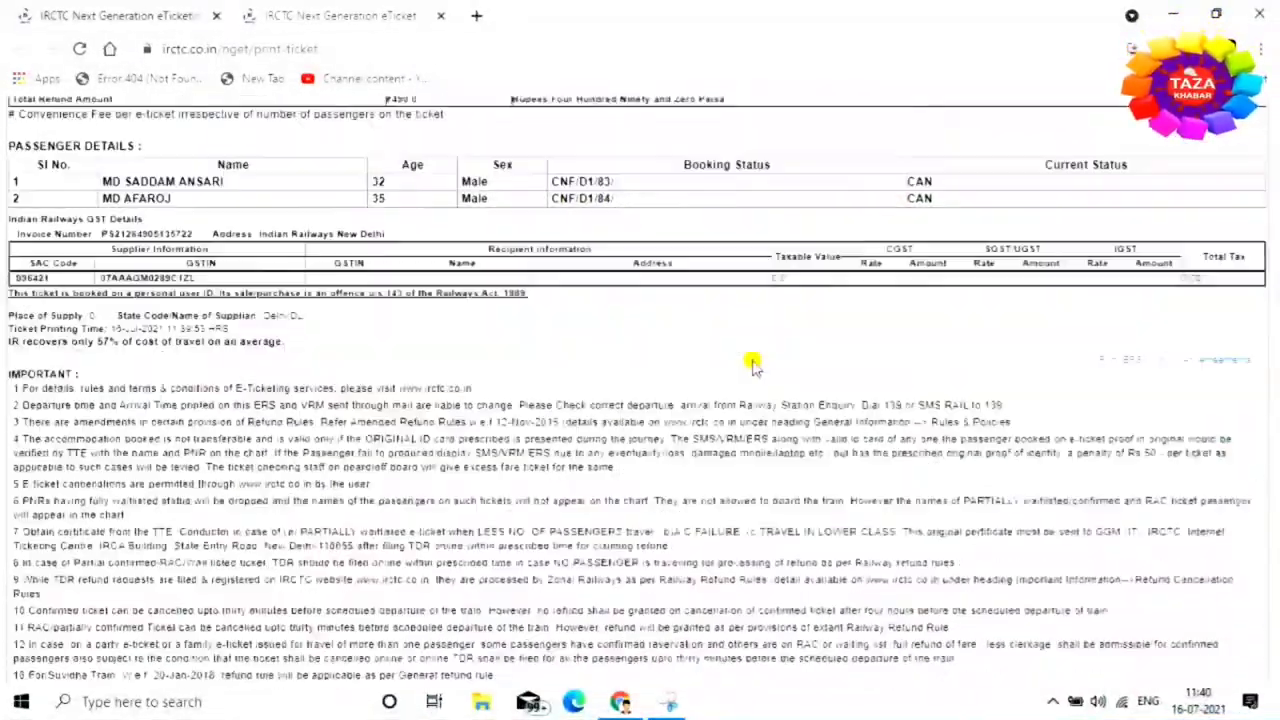
pyautogui.scroll(-4, 683, 367)
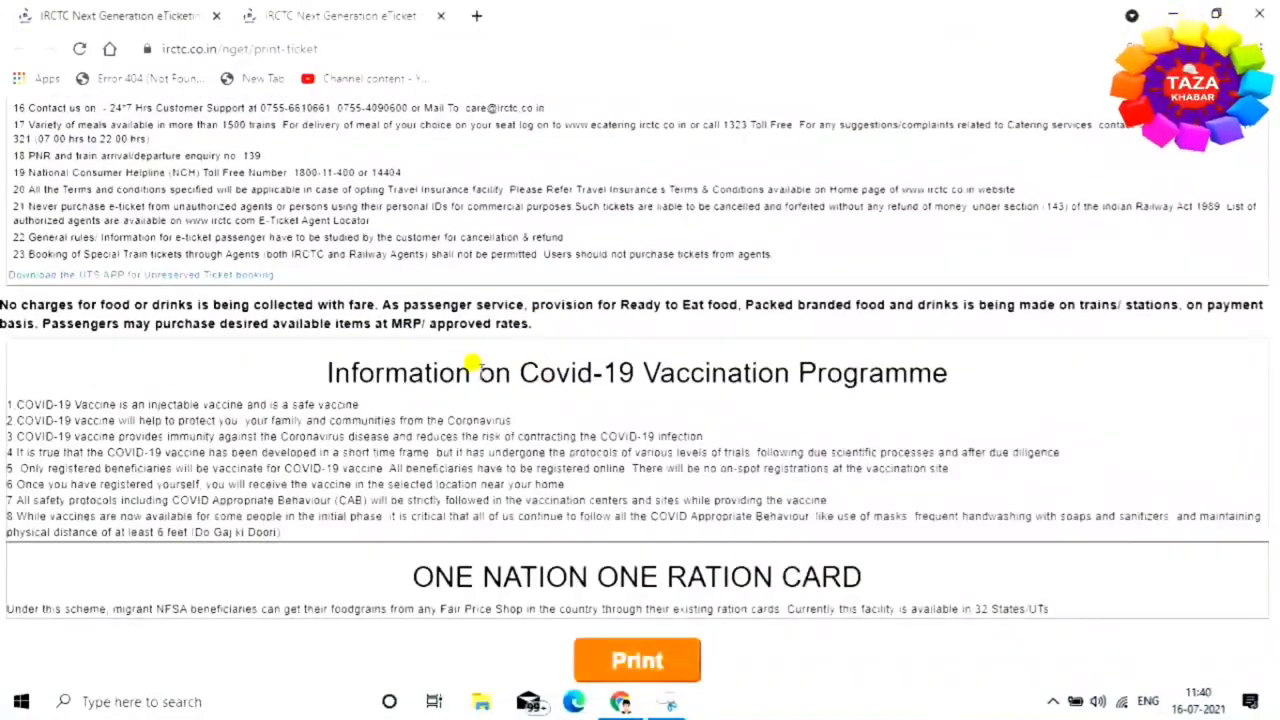
pyautogui.scroll(4, 447, 380)
pyautogui.scroll(9, 440, 378)
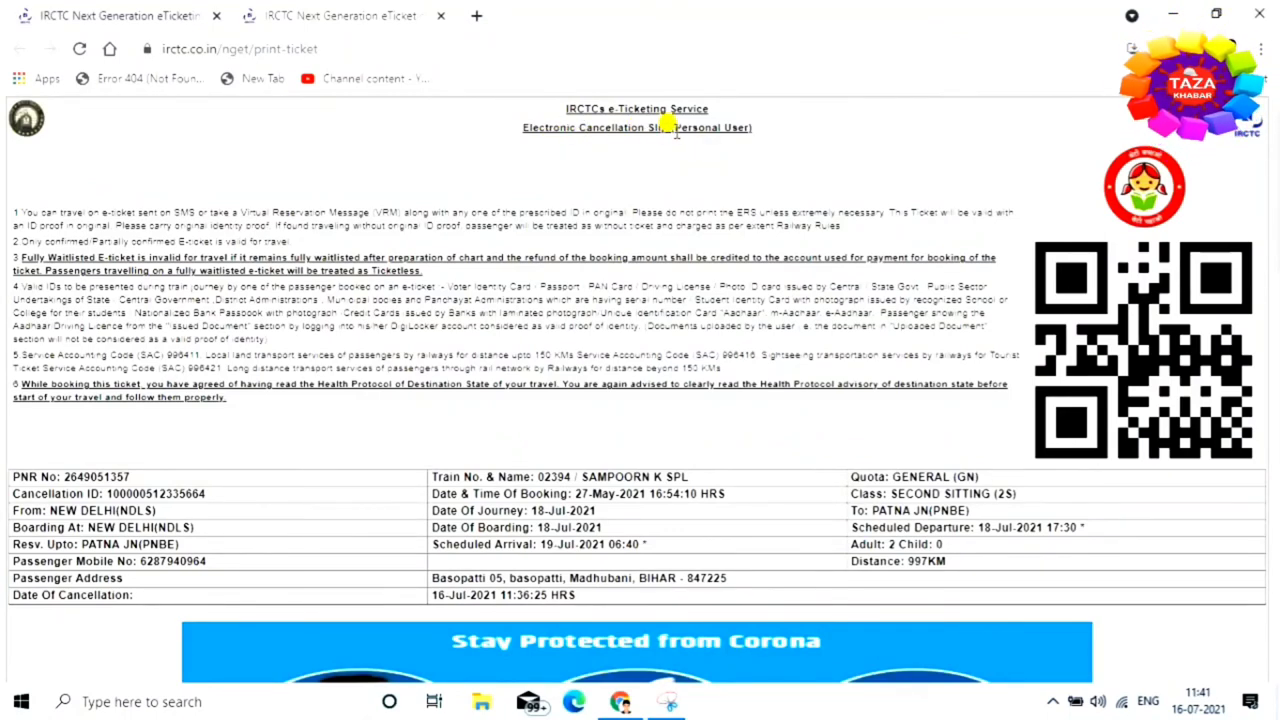
pyautogui.scroll(-3, 557, 368)
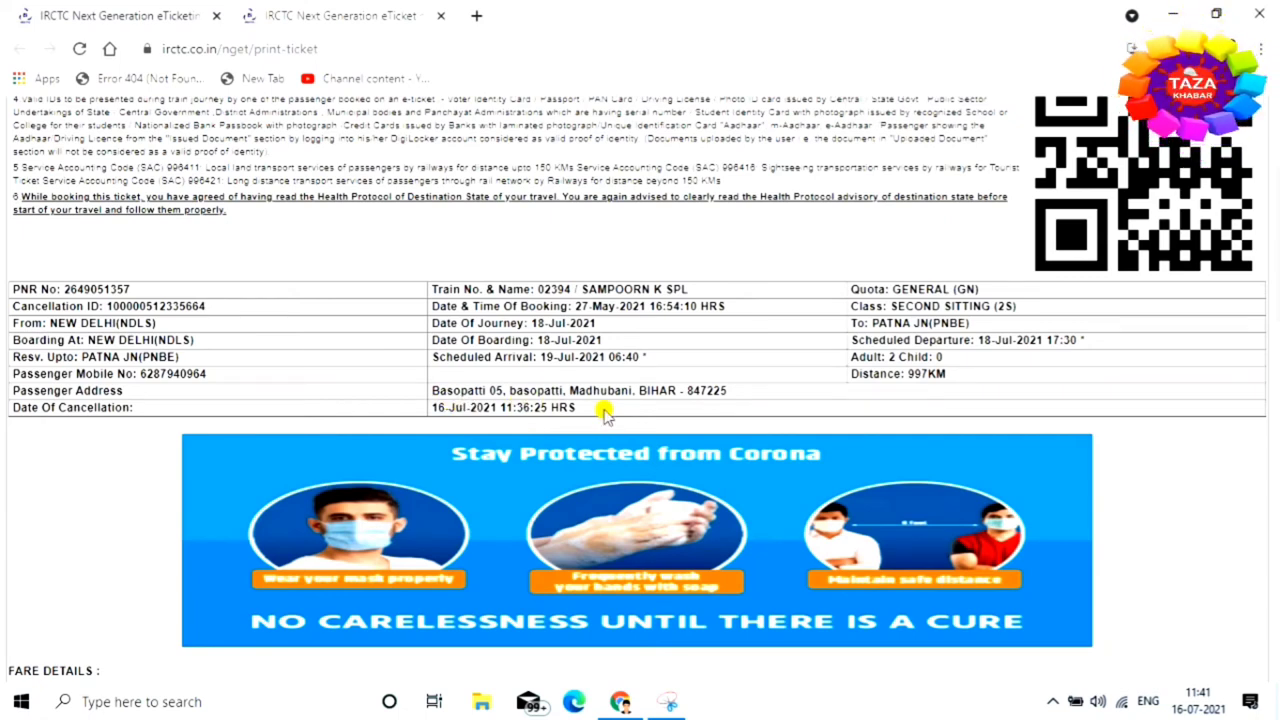
pyautogui.scroll(-6, 636, 594)
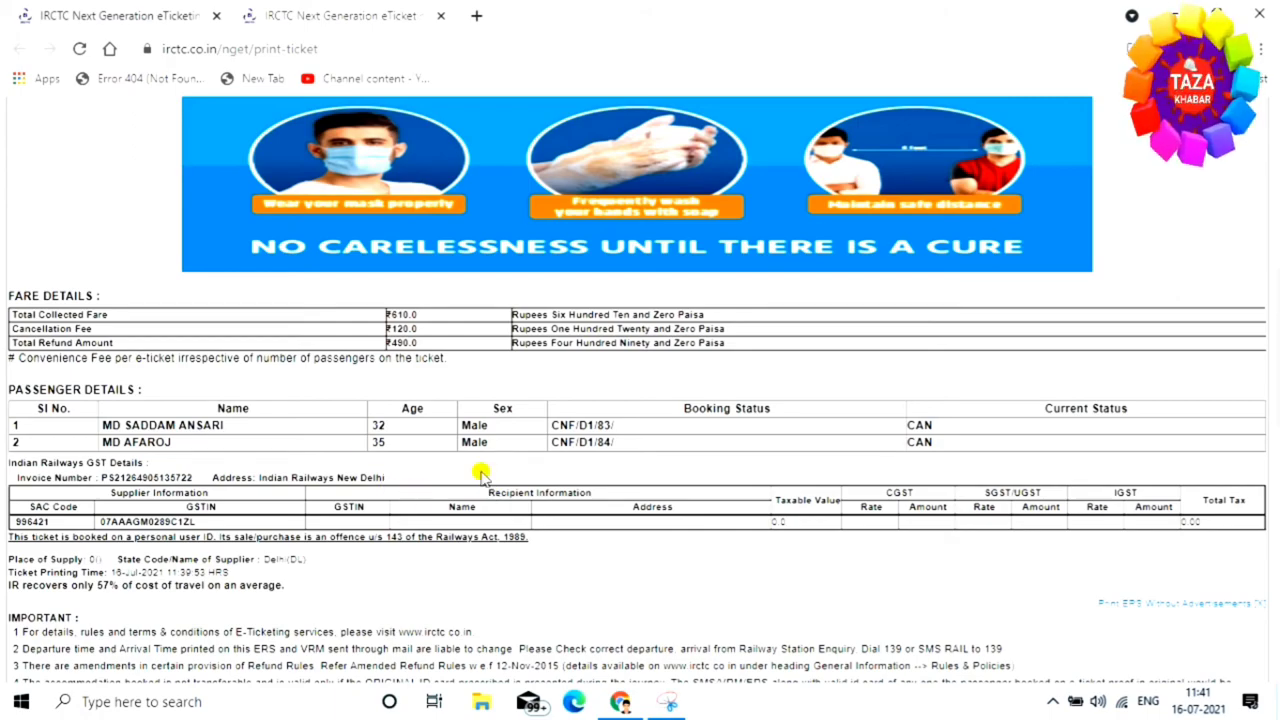
pyautogui.scroll(-1, 610, 466)
pyautogui.scroll(-2, 614, 466)
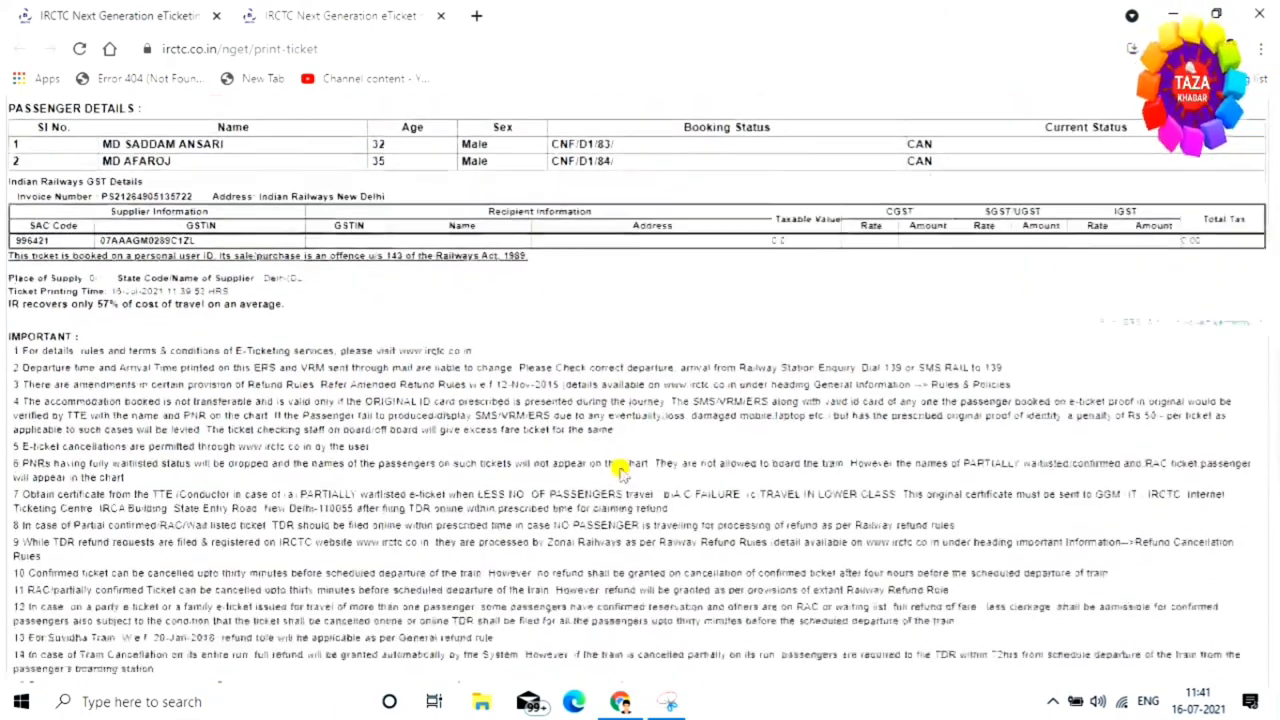
pyautogui.scroll(-2, 620, 470)
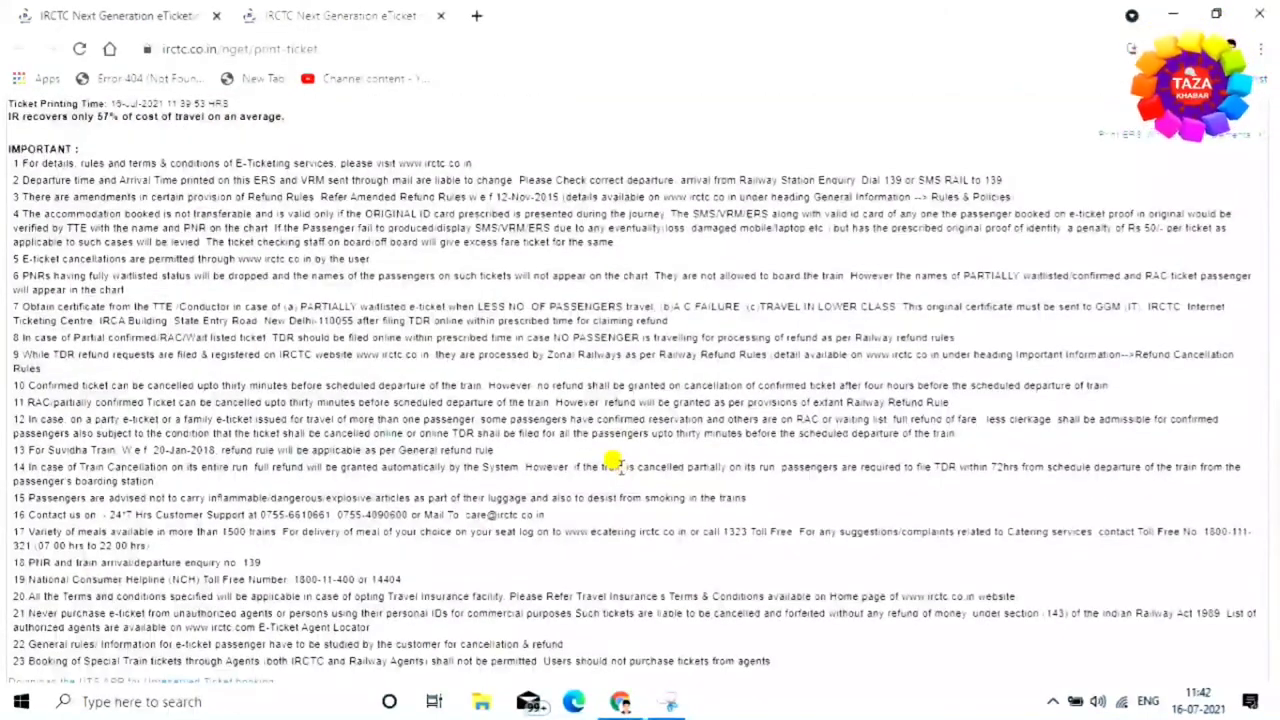
pyautogui.scroll(-1, 614, 463)
pyautogui.scroll(-3, 618, 470)
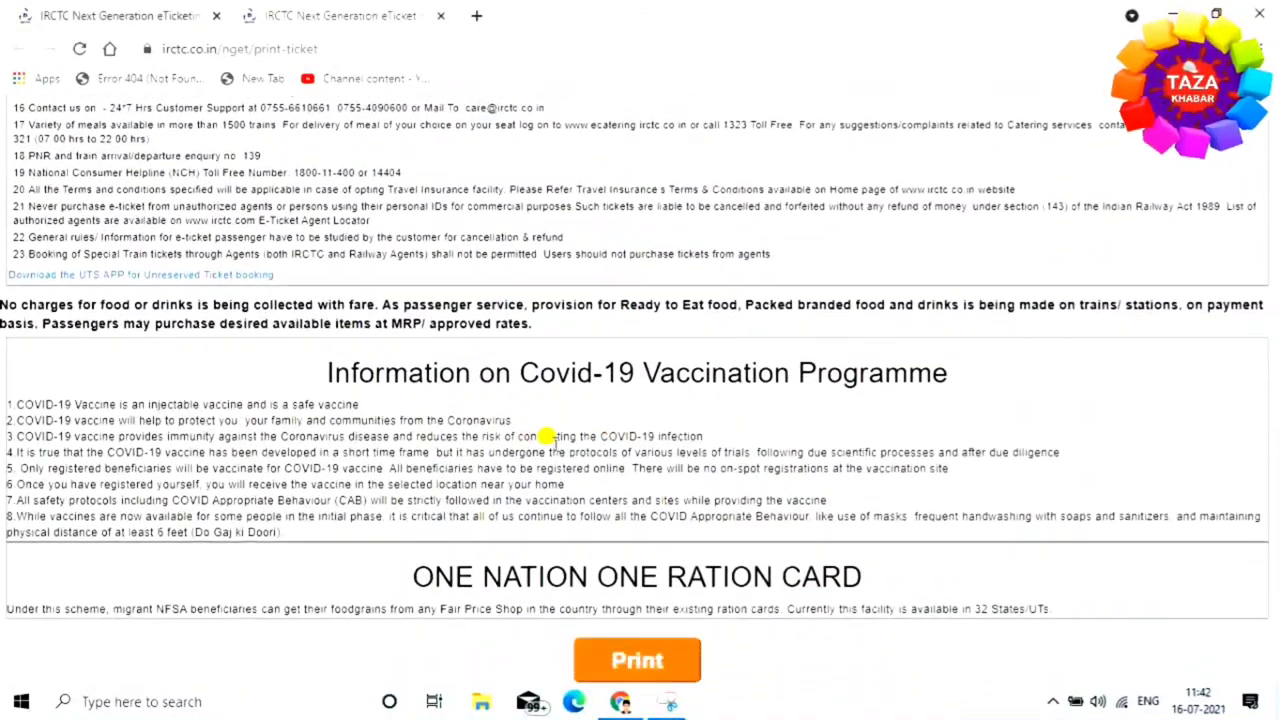
# Print the cancellation slip with Microsoft Print to PDF and save it as the PDF document TICKET in the NEW folder
pyautogui.click(640, 660)
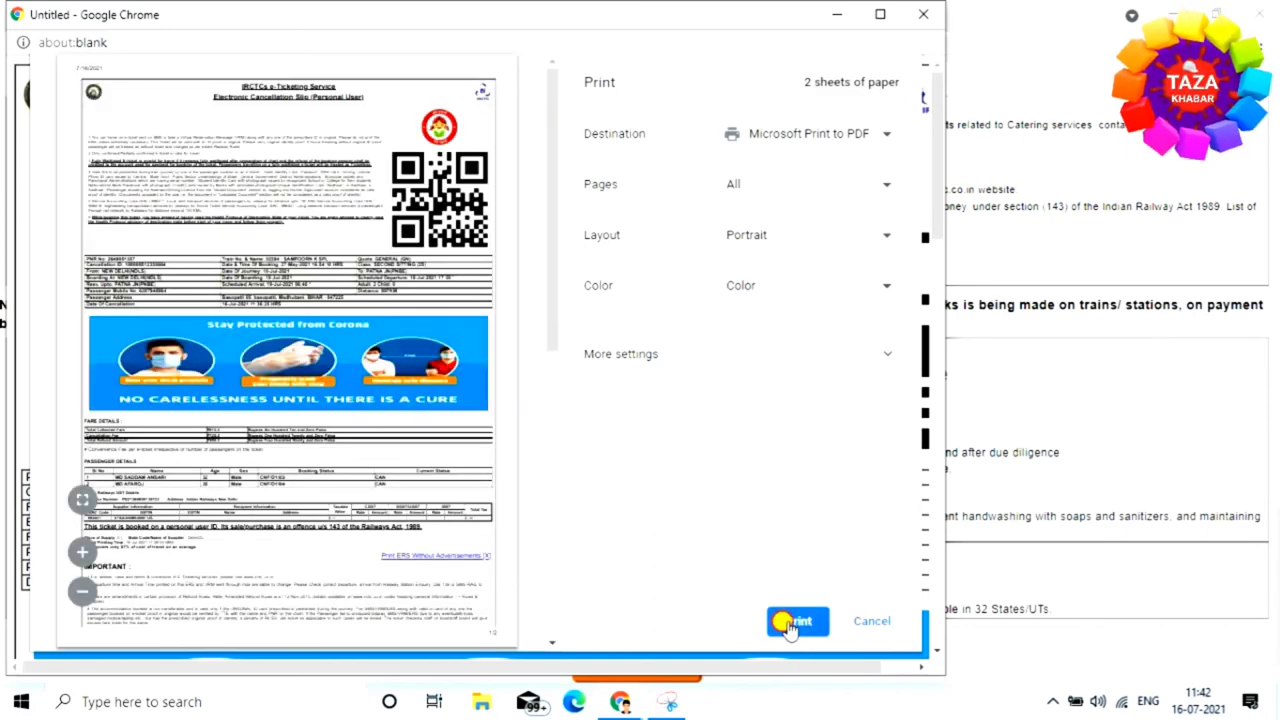
pyautogui.click(790, 622)
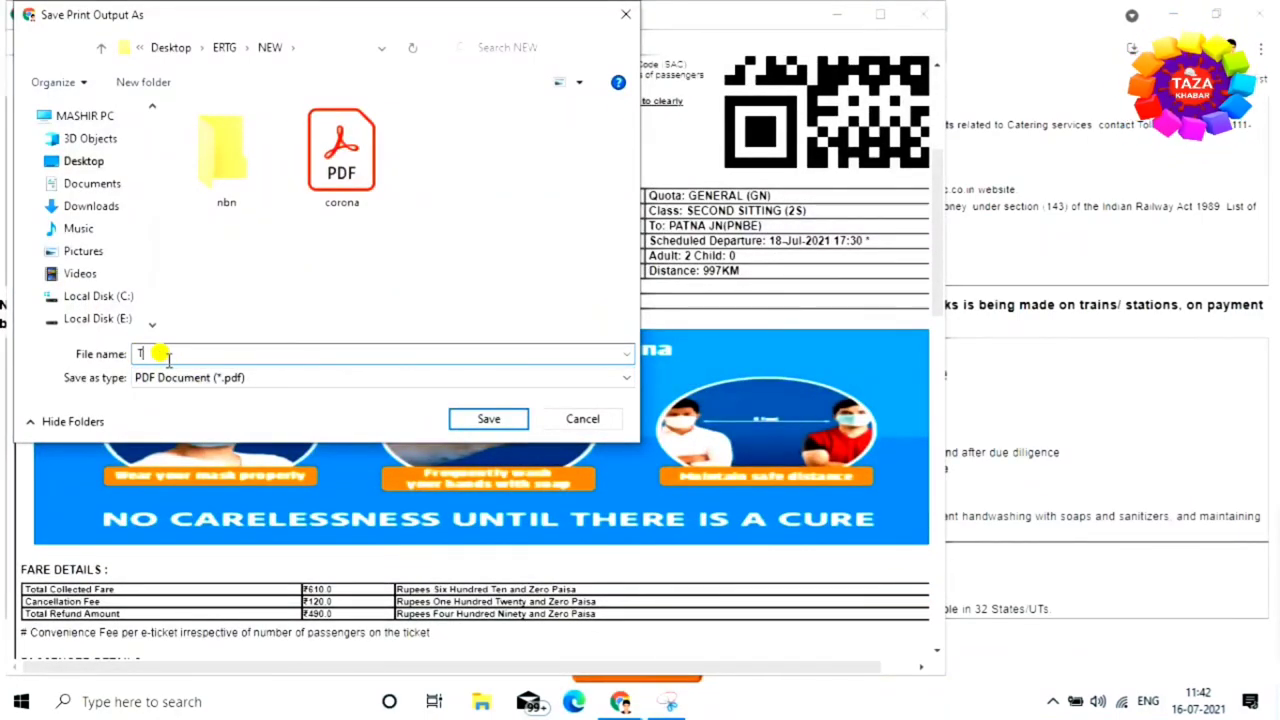
pyautogui.write('TICKET')
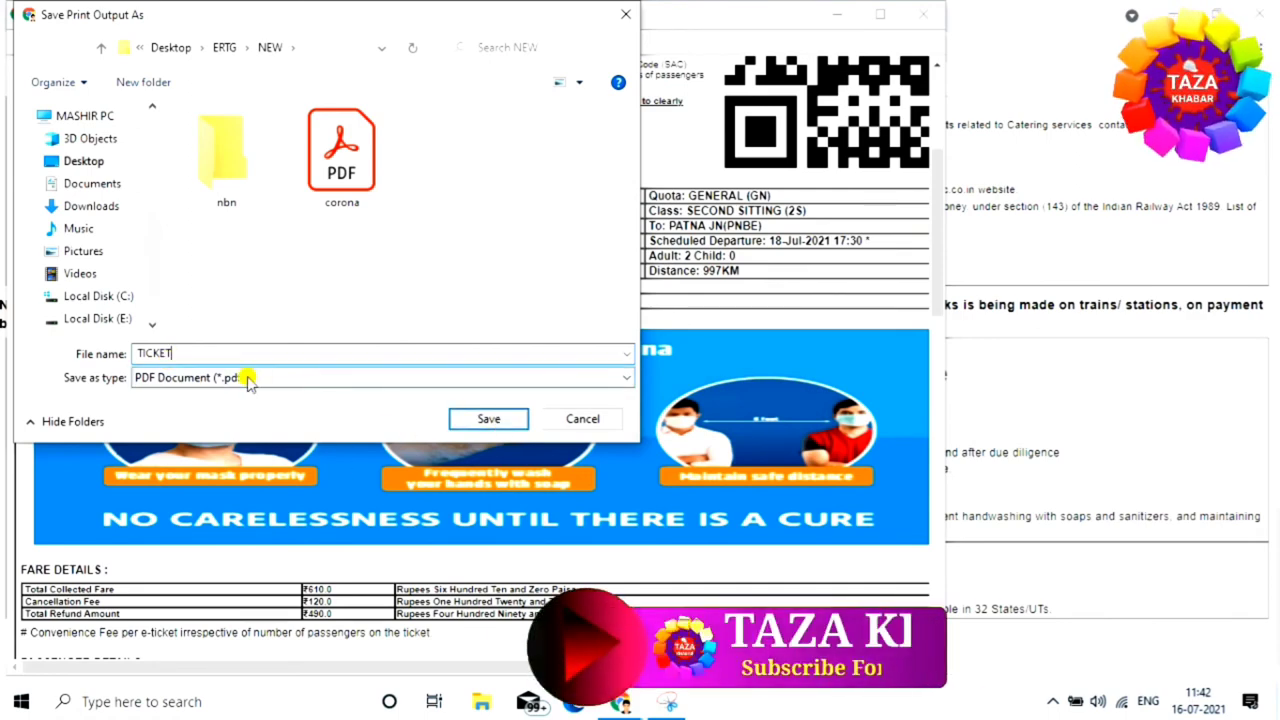
pyautogui.click(500, 378)
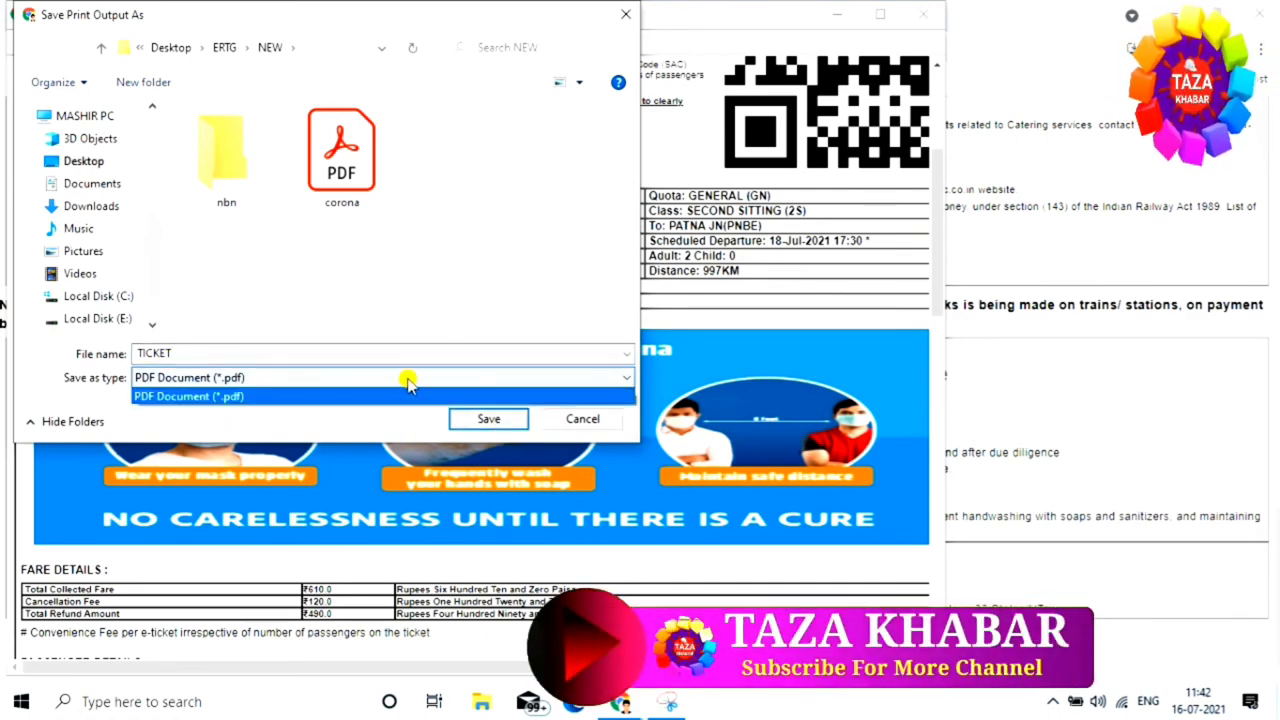
pyautogui.click(407, 378)
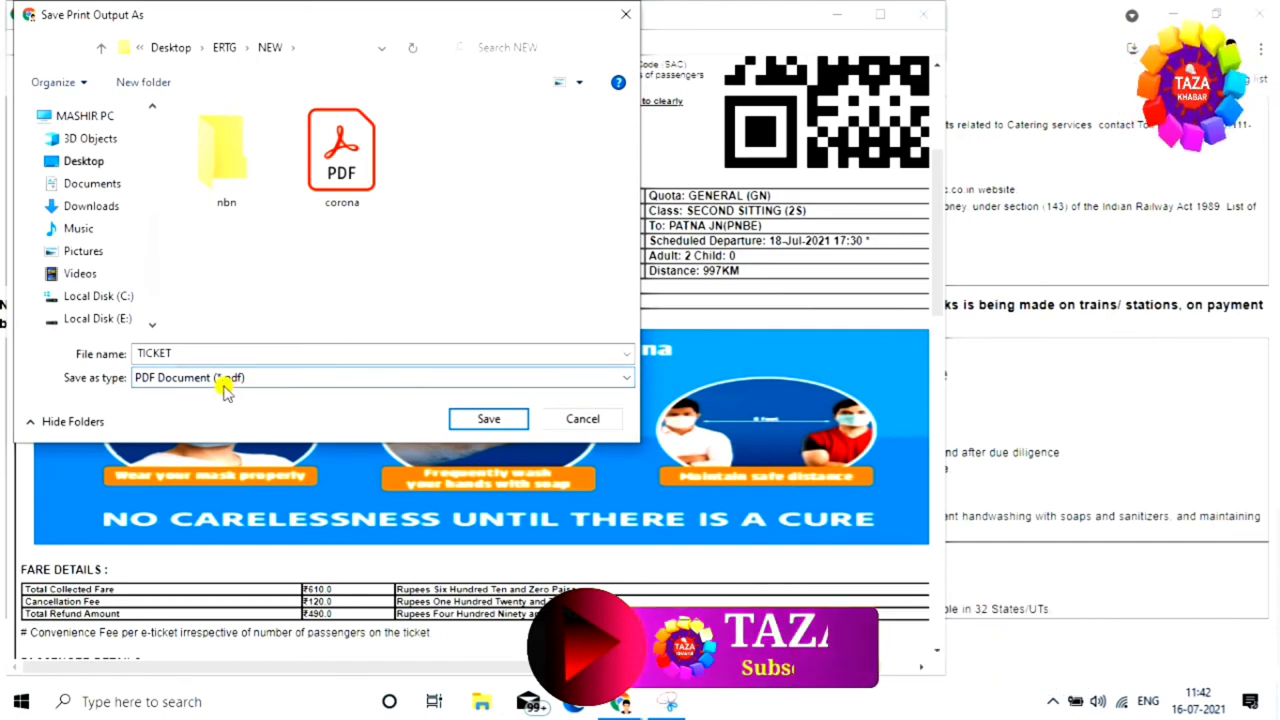
pyautogui.click(489, 421)
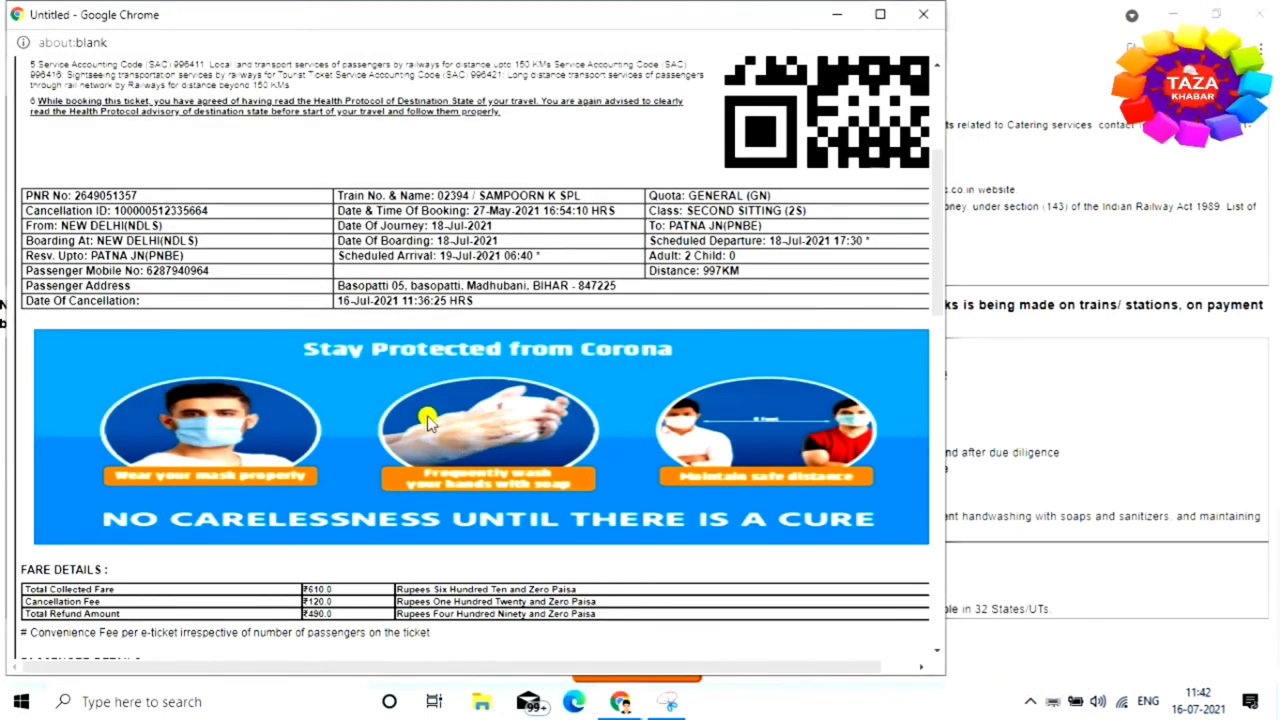
# Look over the slip in the print pop-up window, close that window and return to the start of the cancellation slip
pyautogui.scroll(-5, 578, 335)
pyautogui.scroll(-7, 578, 335)
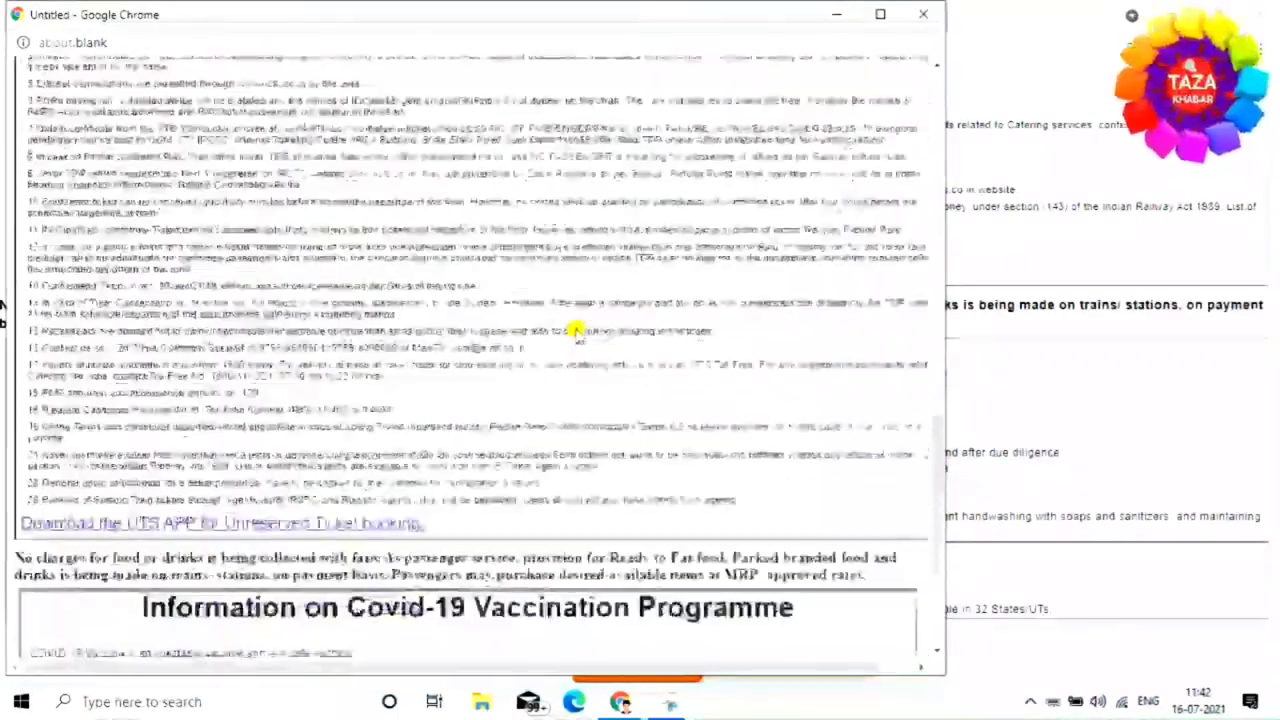
pyautogui.scroll(5, 548, 345)
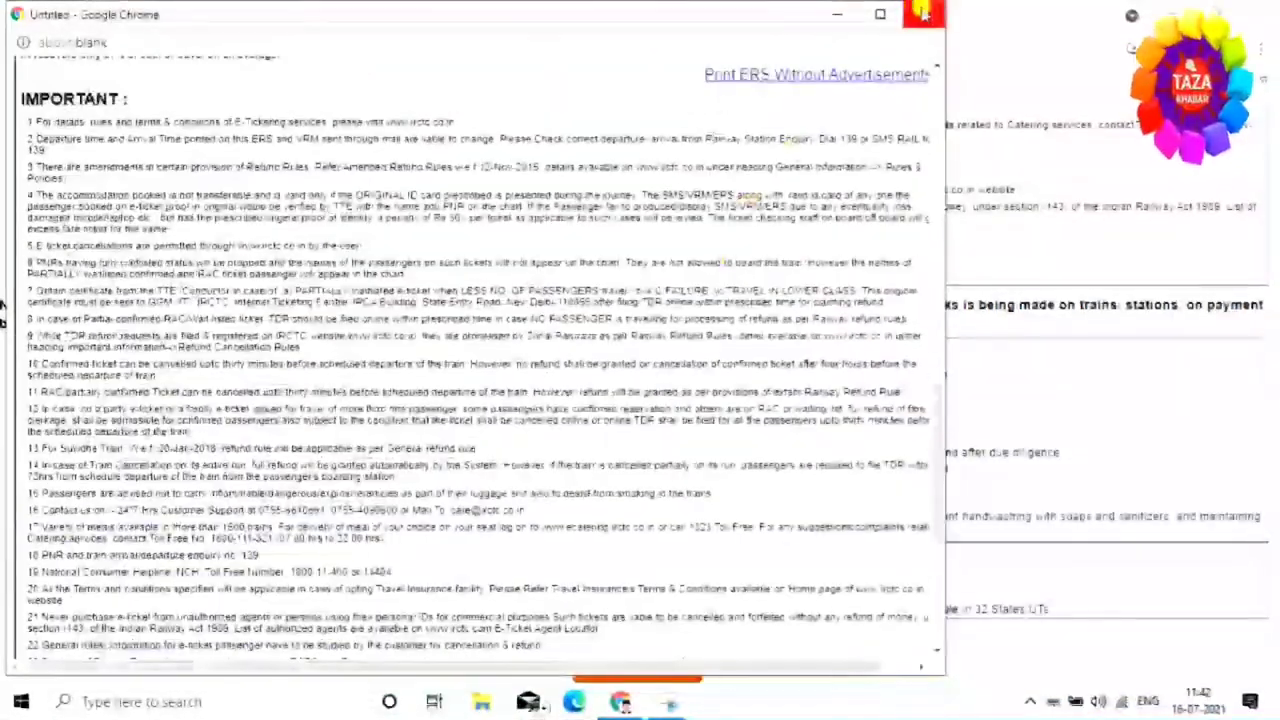
pyautogui.click(925, 12)
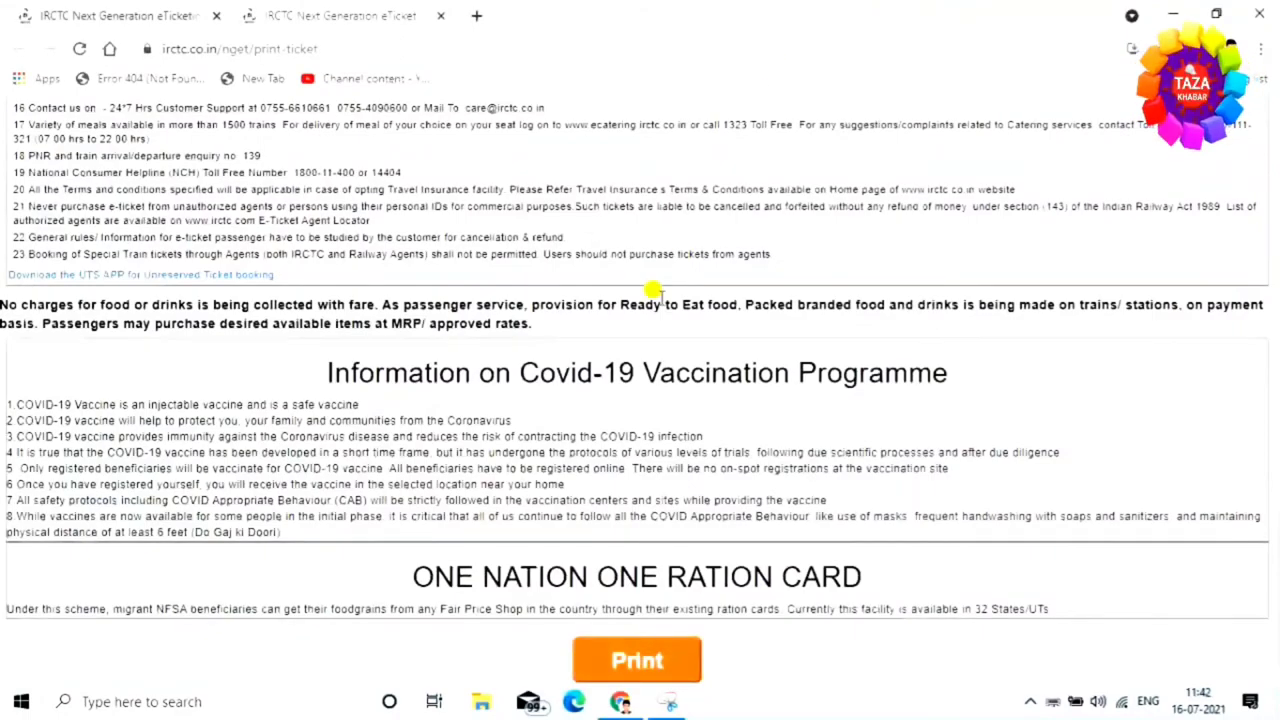
pyautogui.scroll(15, 662, 320)
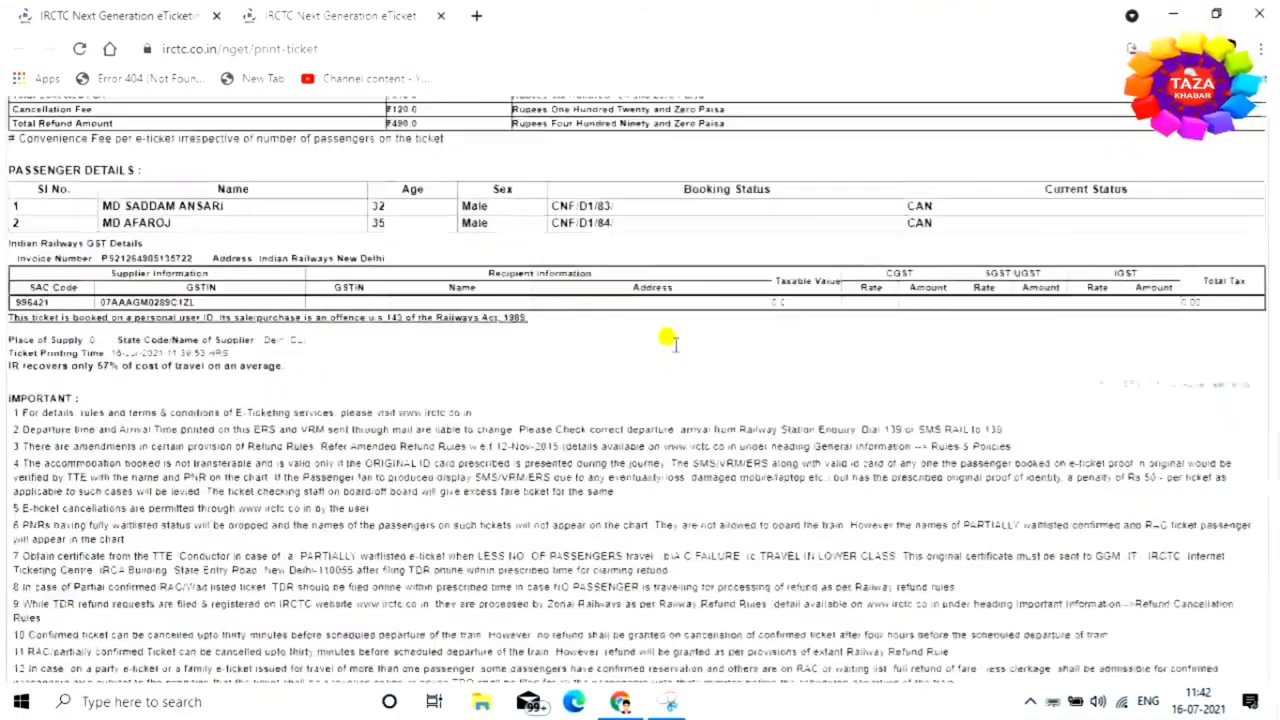
pyautogui.scroll(2, 668, 340)
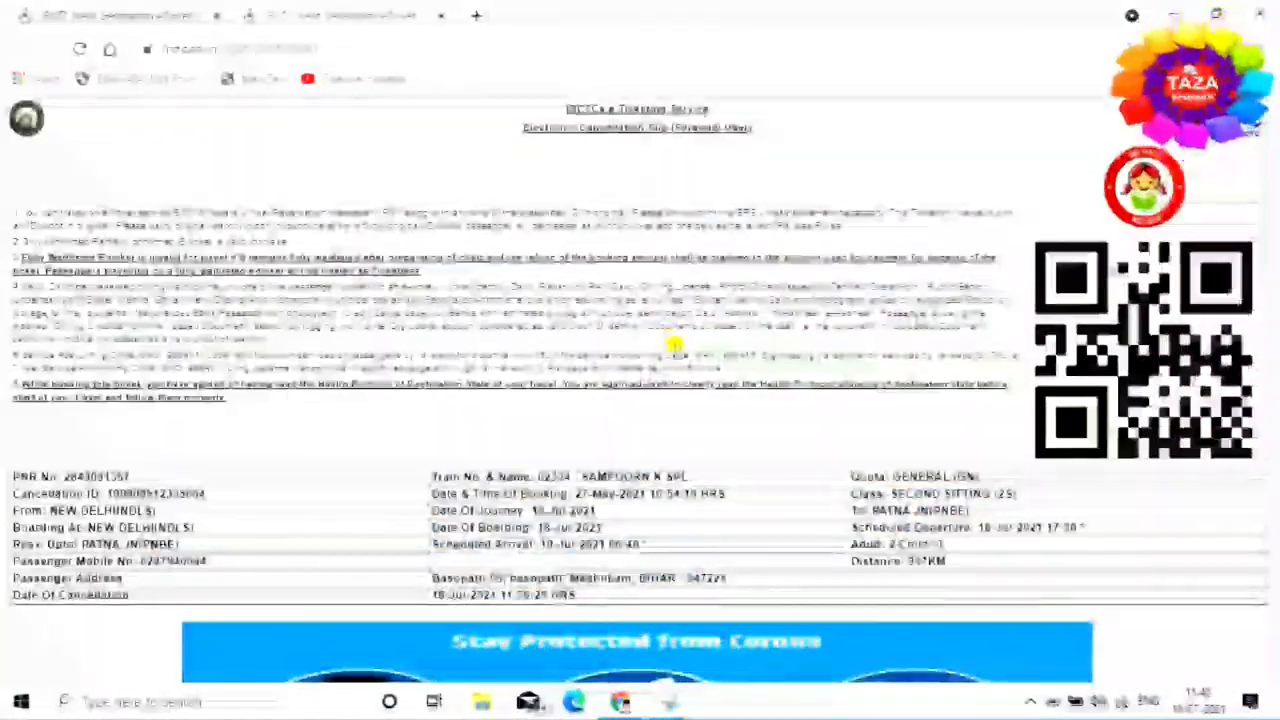